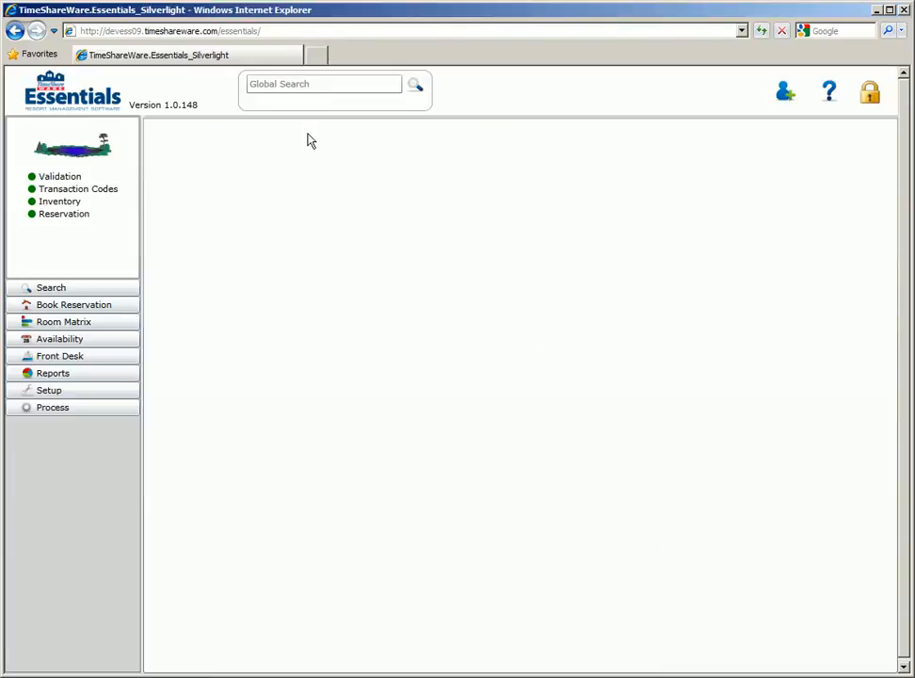
# Search all records for "si" and open the Seattle owner's customer record from the results
pyautogui.click(280, 85)
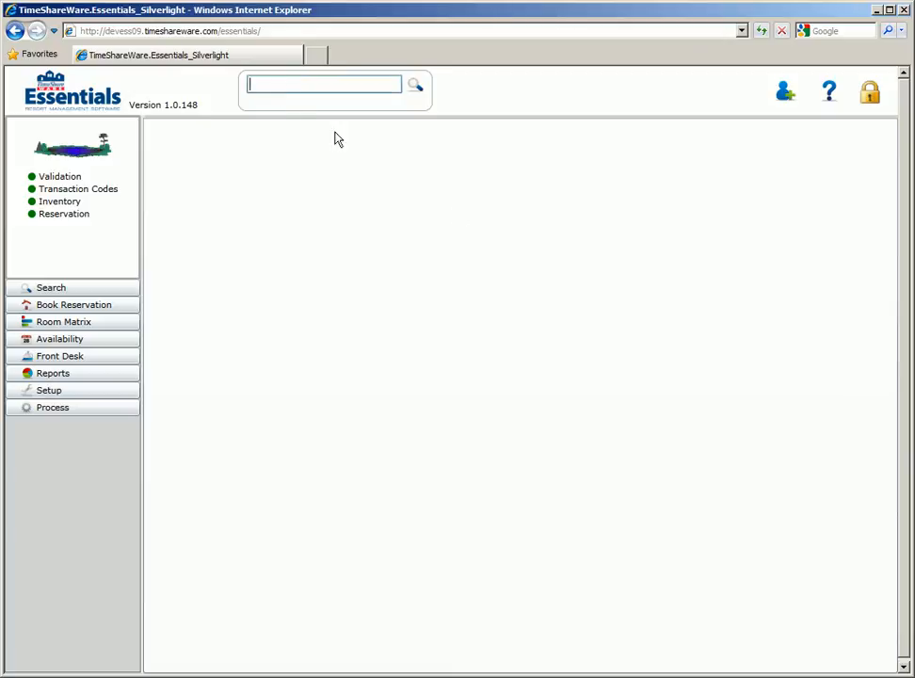
pyautogui.write('si')
pyautogui.press('Return')
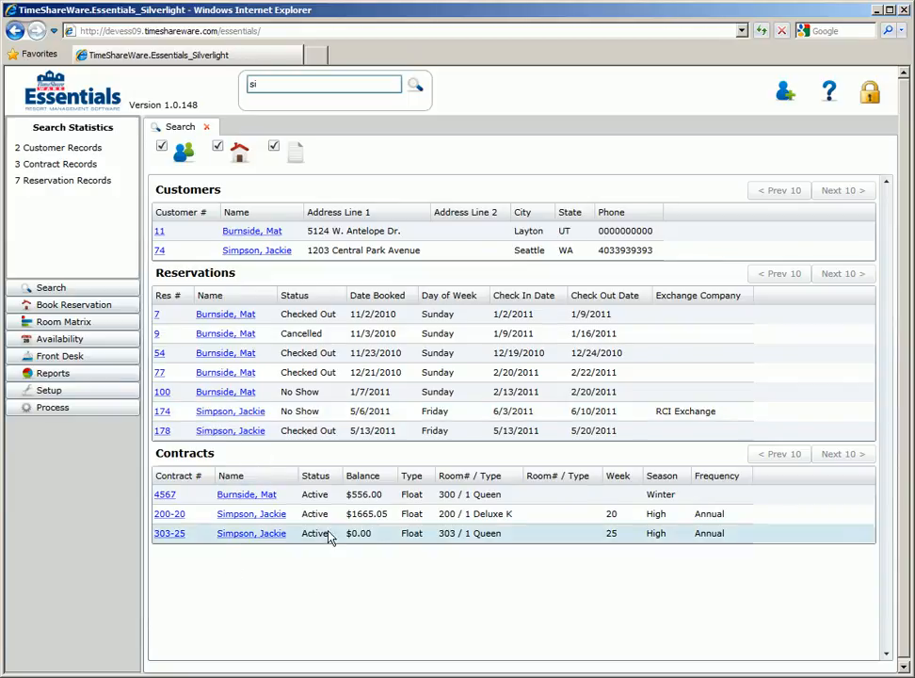
pyautogui.click(256, 250)
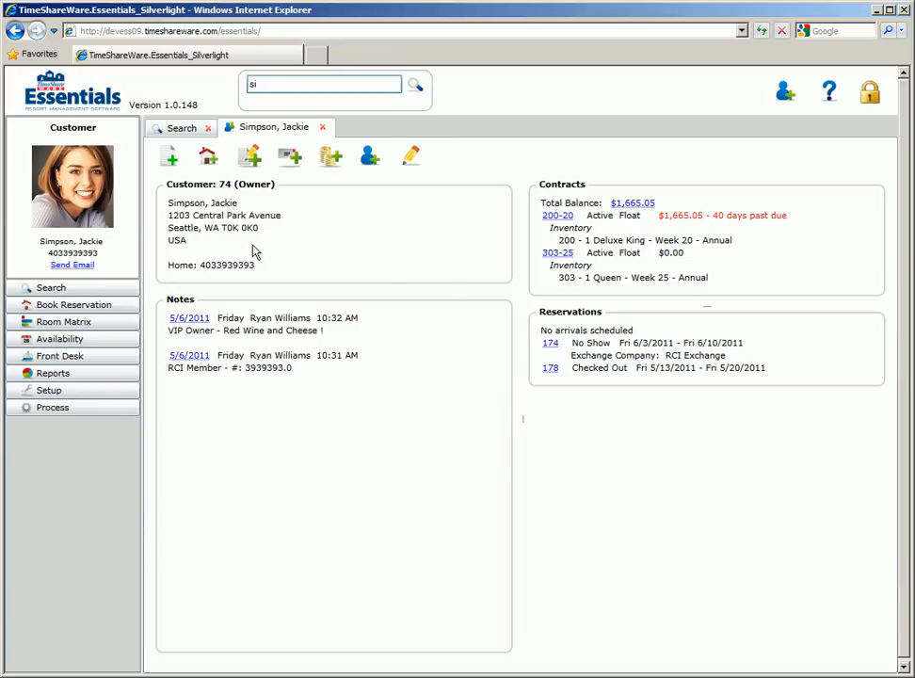
# Examine the owner's editable profile details and the payments and charges behind the total contract balance
pyautogui.click(411, 160)
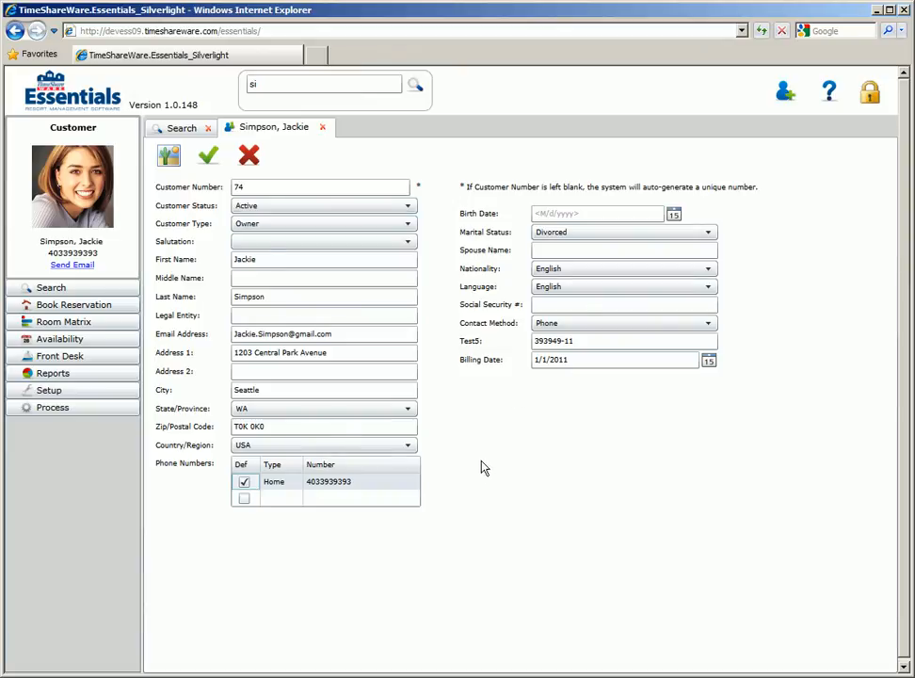
pyautogui.click(249, 155)
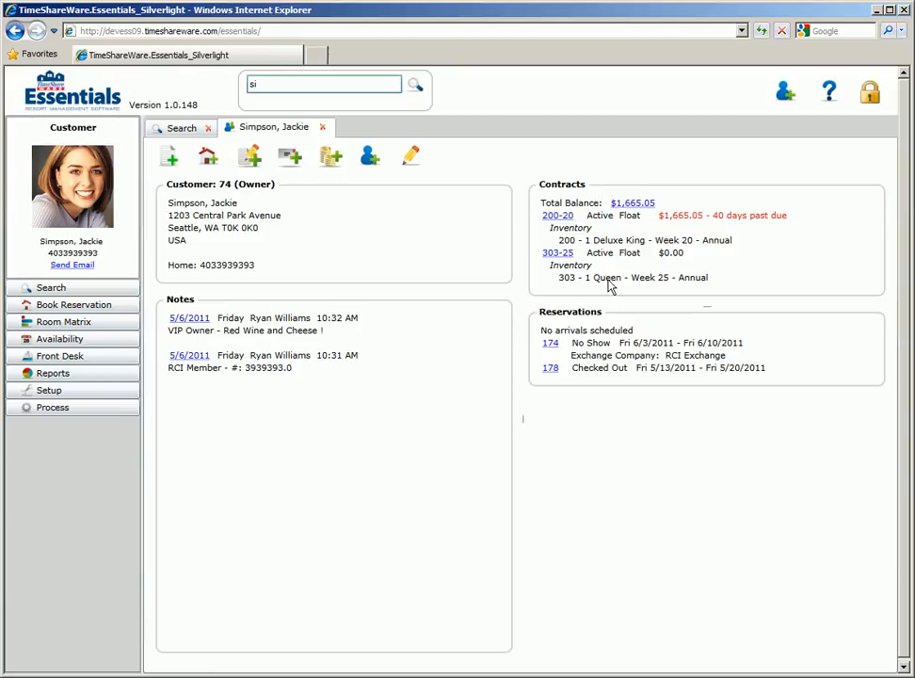
pyautogui.click(633, 204)
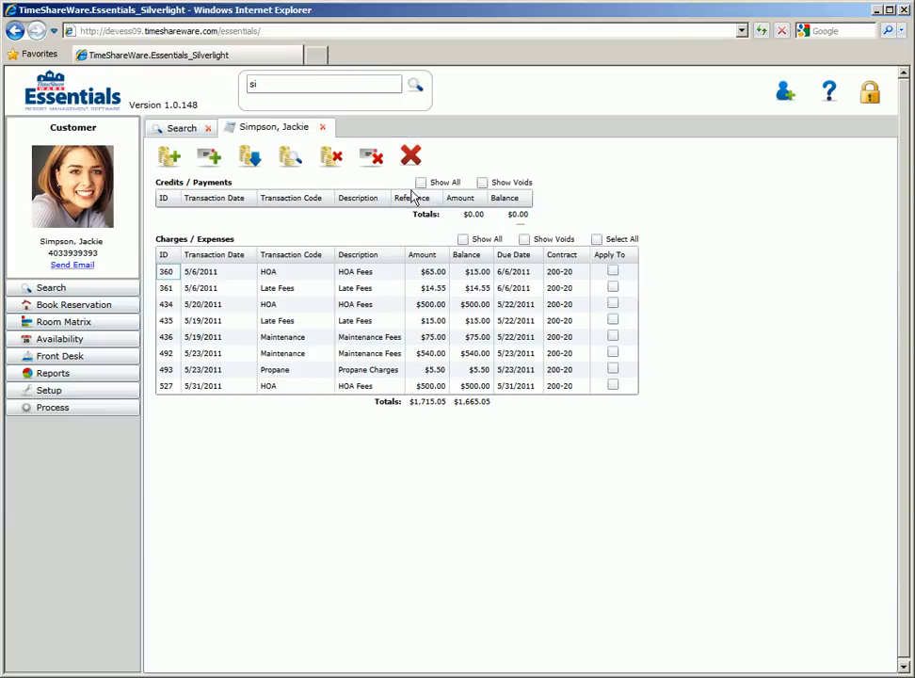
pyautogui.click(412, 160)
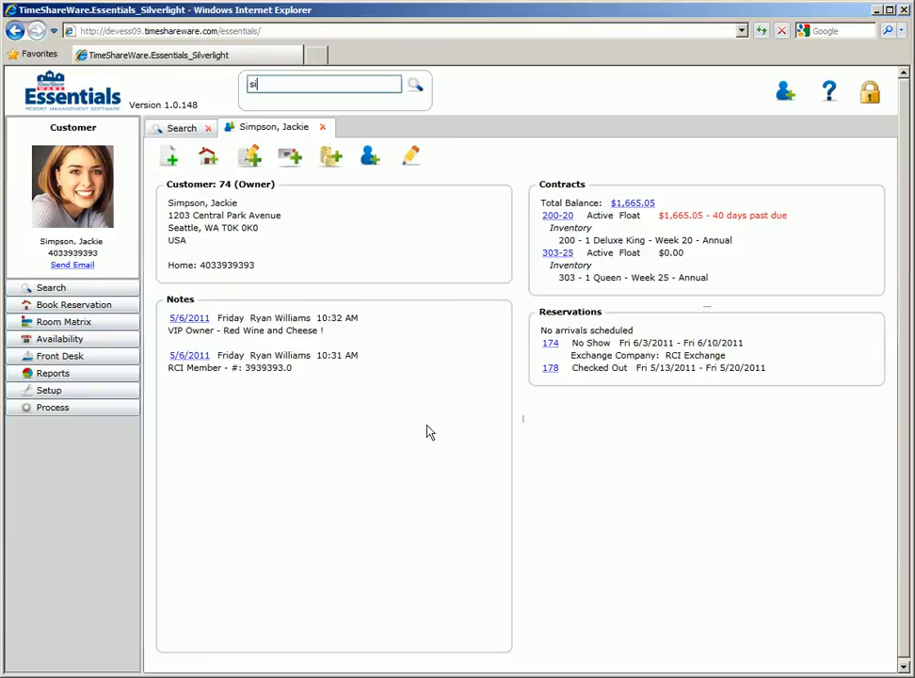
# Start a reservation for this owner using the room 303 contract, with reservation type Owner - Float
pyautogui.click(209, 160)
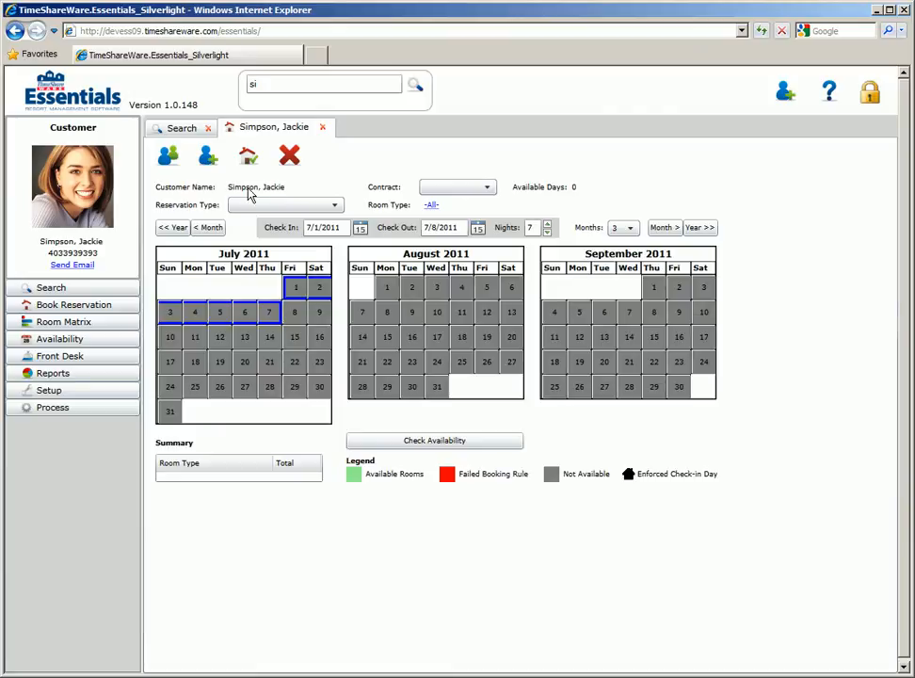
pyautogui.click(488, 187)
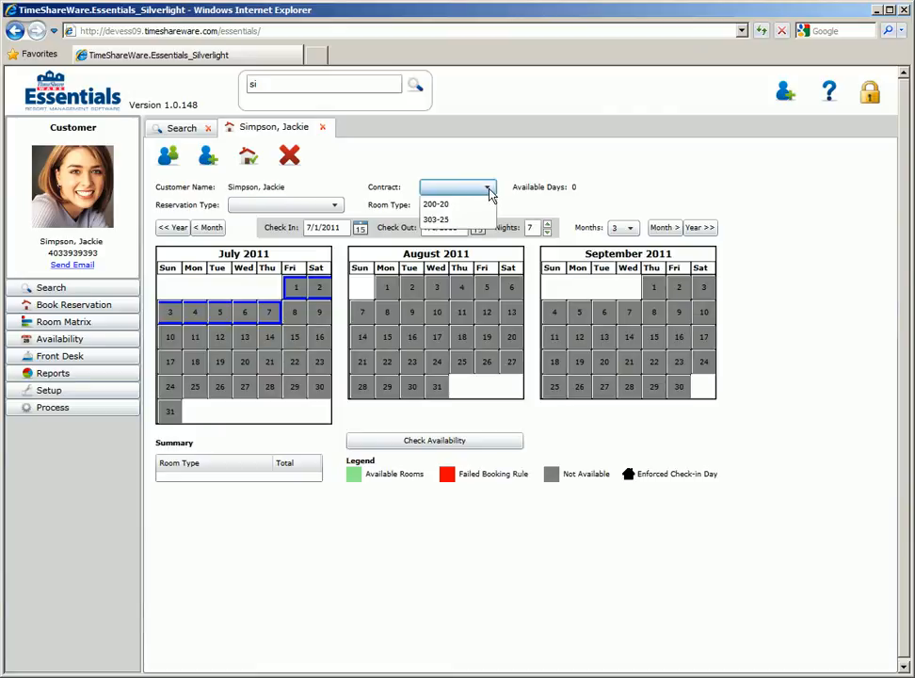
pyautogui.click(439, 220)
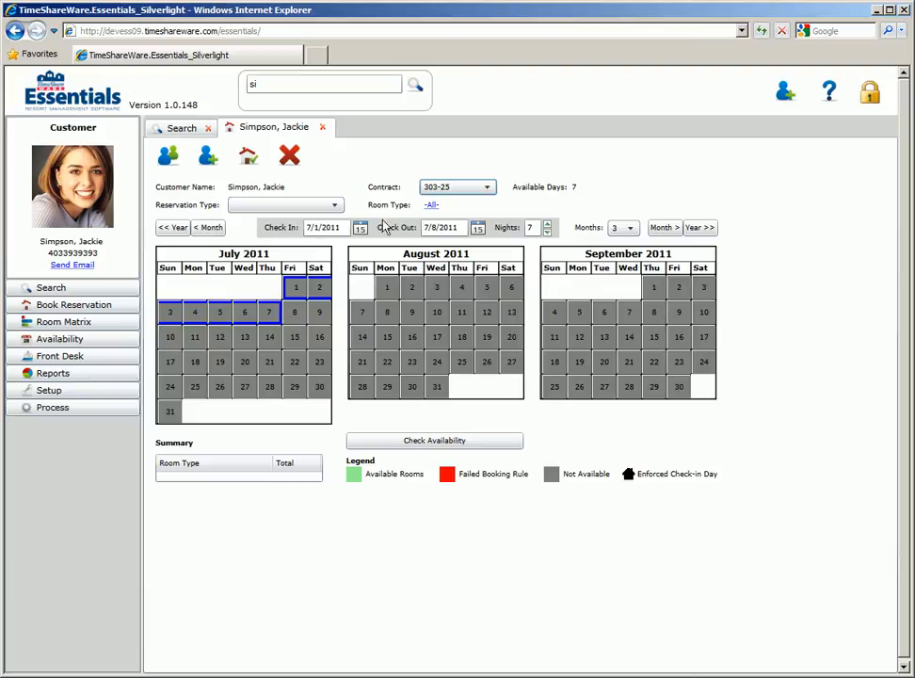
pyautogui.click(335, 206)
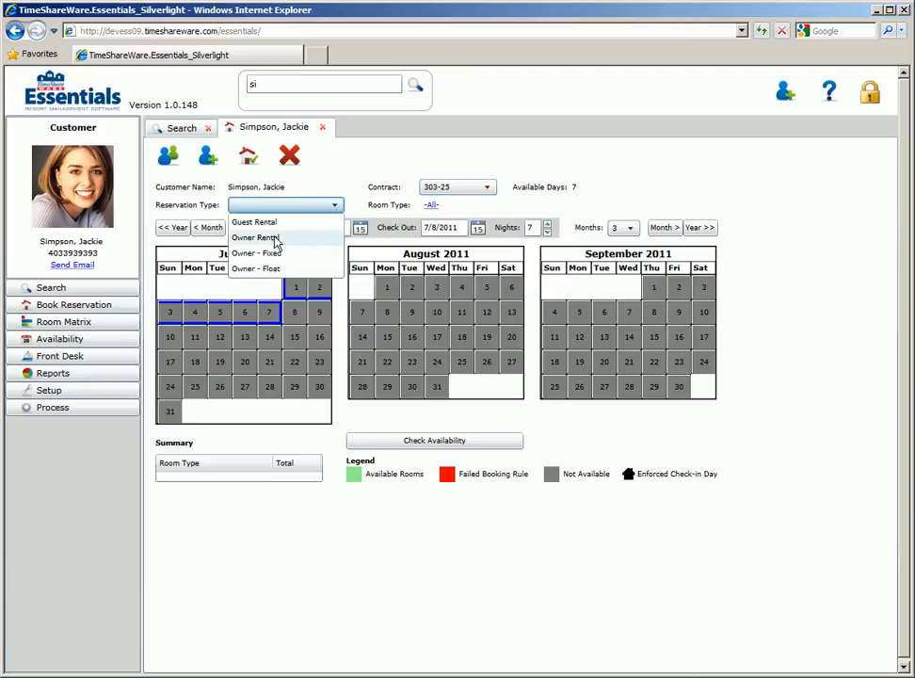
pyautogui.click(268, 270)
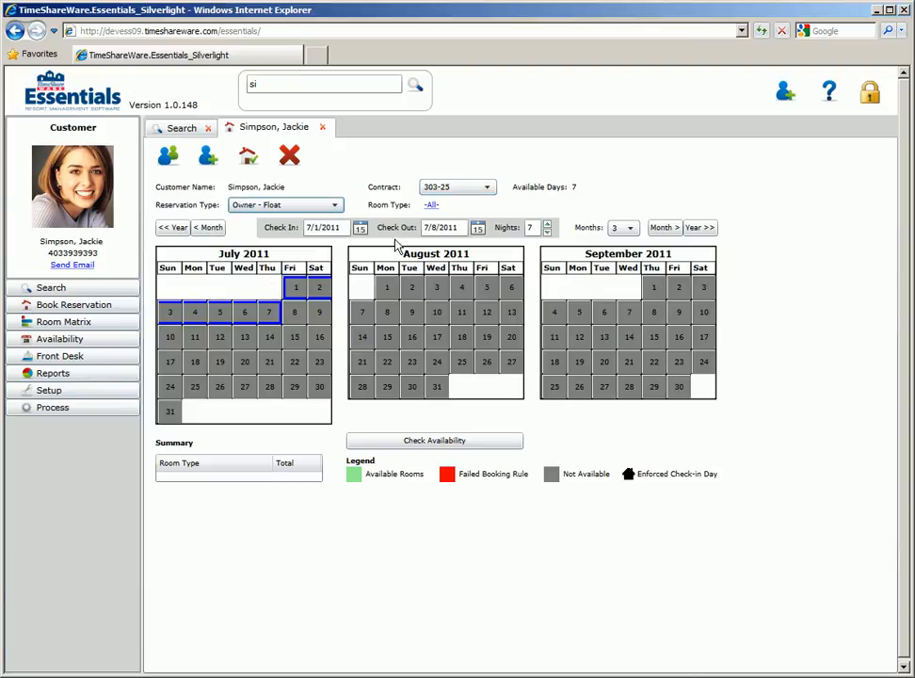
# Limit the room type to 1 Queen, check availability for July to September 2011, and inspect the calendar rates
pyautogui.click(432, 206)
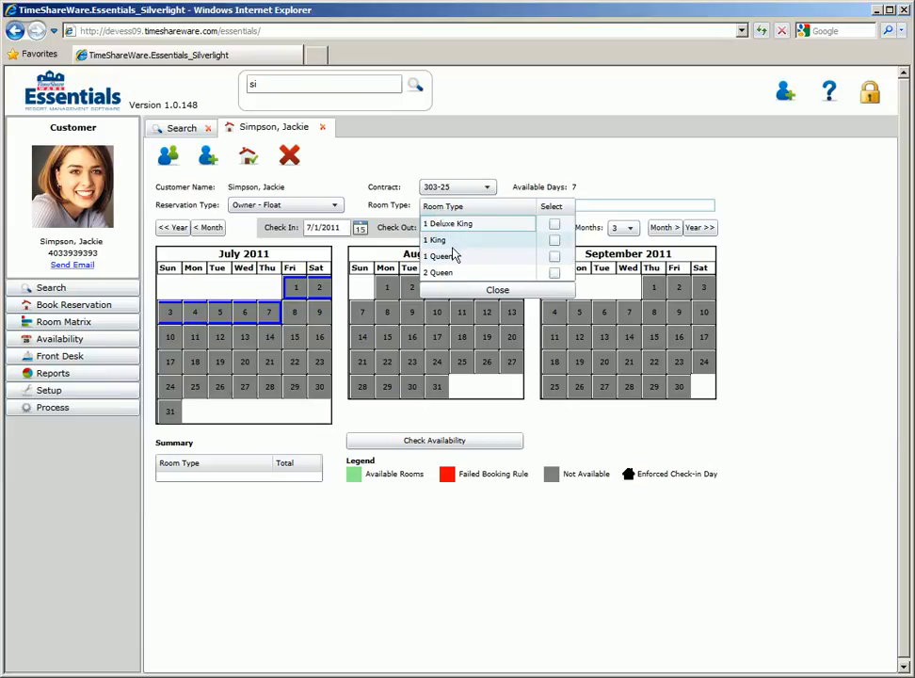
pyautogui.click(554, 257)
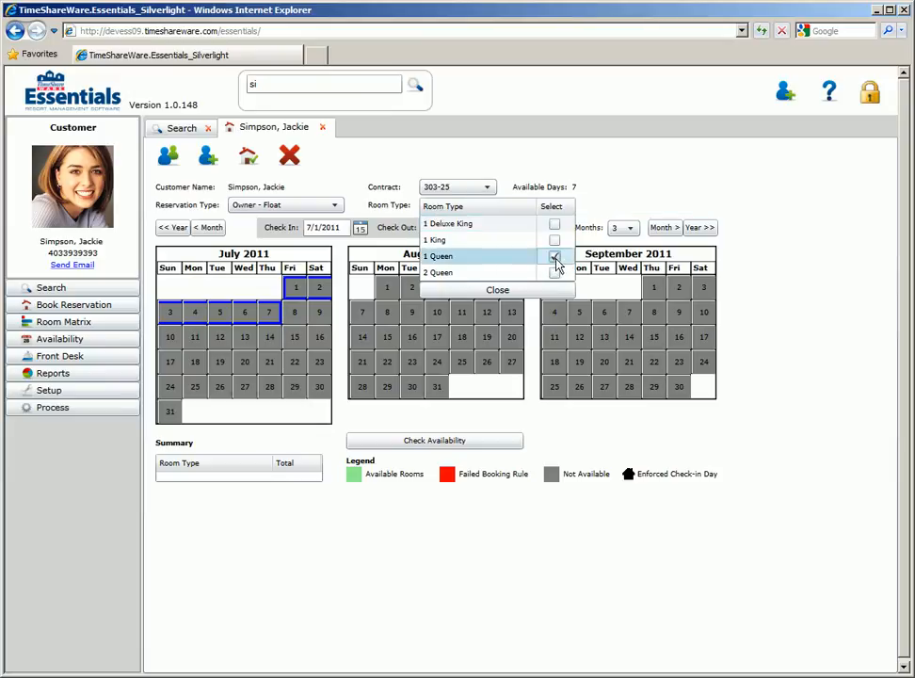
pyautogui.click(493, 291)
pyautogui.click(420, 440)
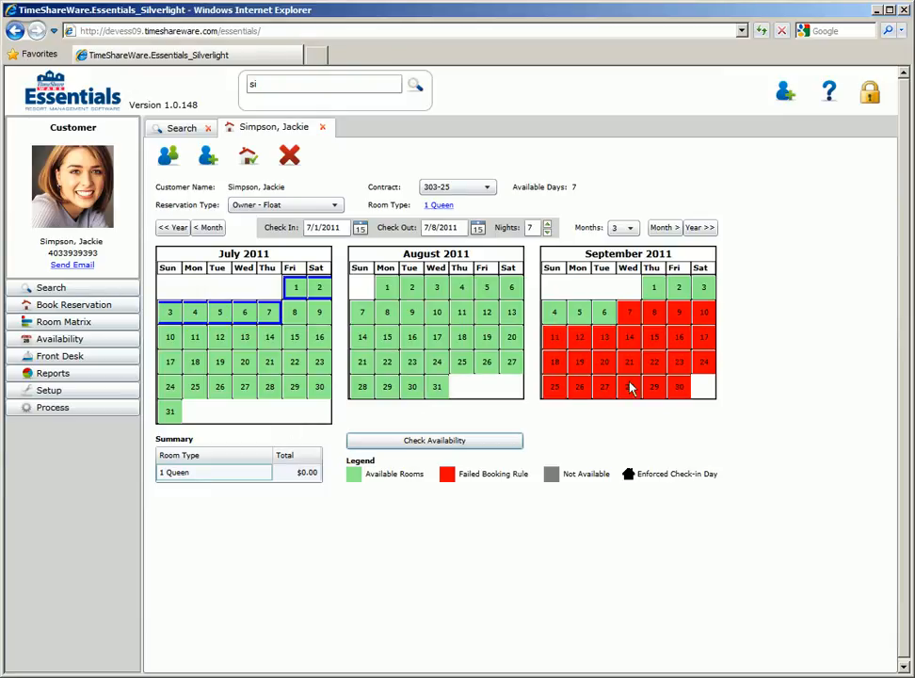
pyautogui.moveTo(672, 321)
pyautogui.moveTo(657, 360)
pyautogui.moveTo(381, 394)
pyautogui.moveTo(269, 315)
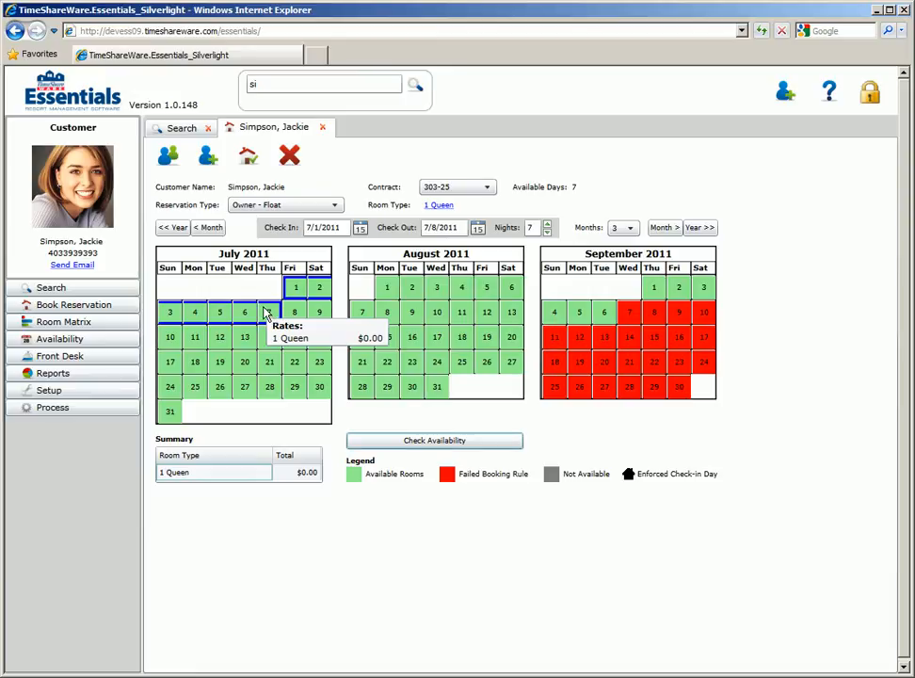
# Book the 7/1/2011 to 7/8/2011 stay as a pending reservation and set the number of adults to 2
pyautogui.click(248, 159)
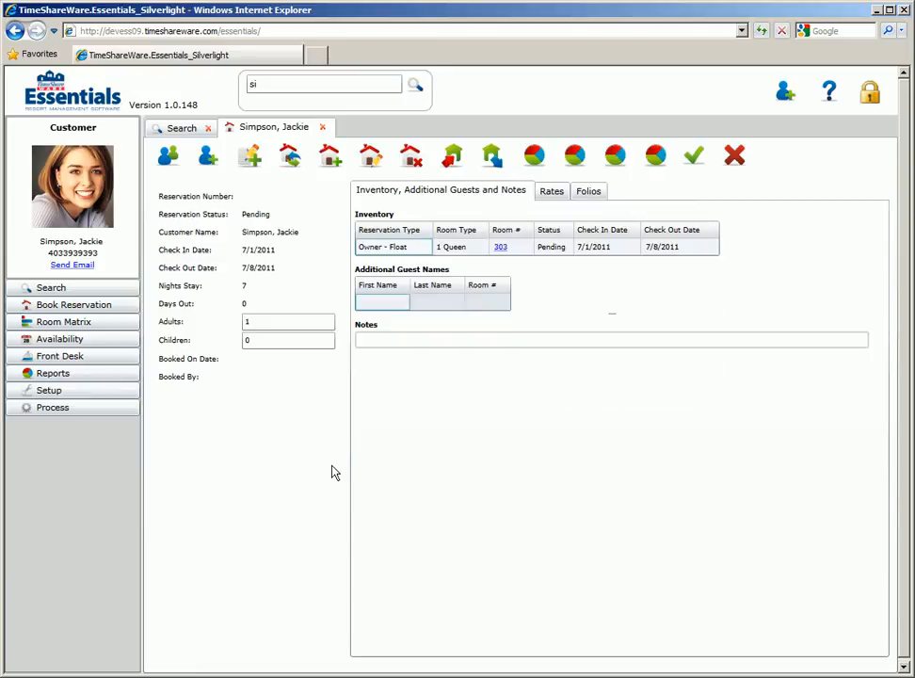
pyautogui.doubleClick(247, 322)
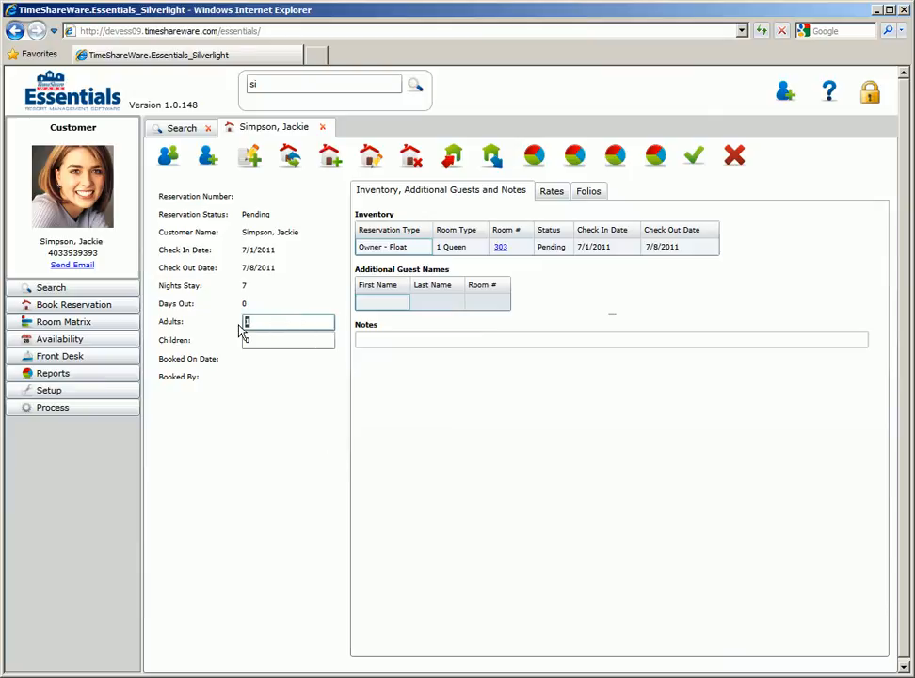
pyautogui.write('2')
pyautogui.press('Tab')
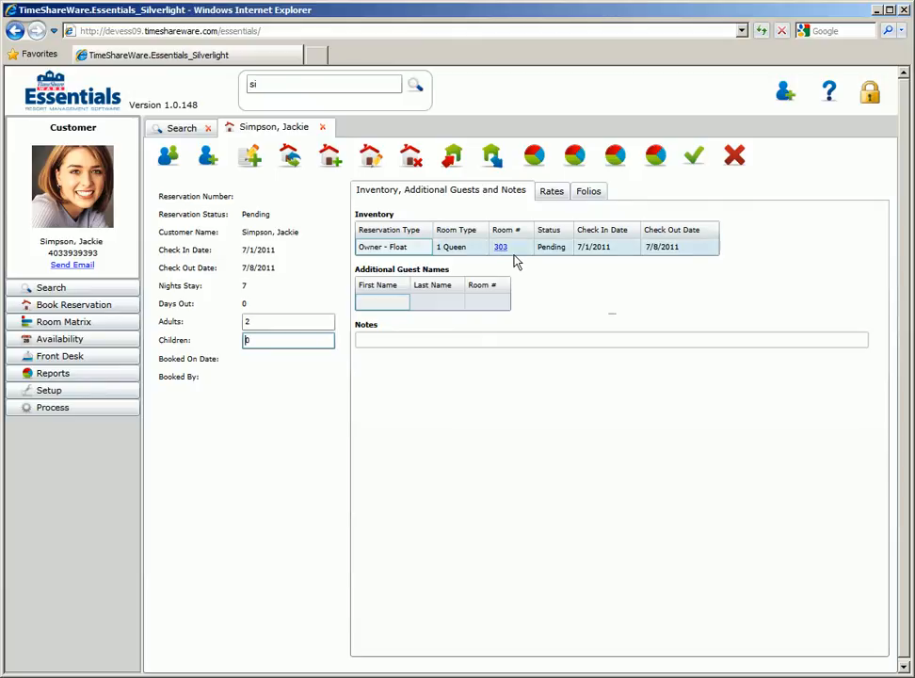
# Review the reservation's rates and folios, then save the reservation and close it
pyautogui.click(552, 191)
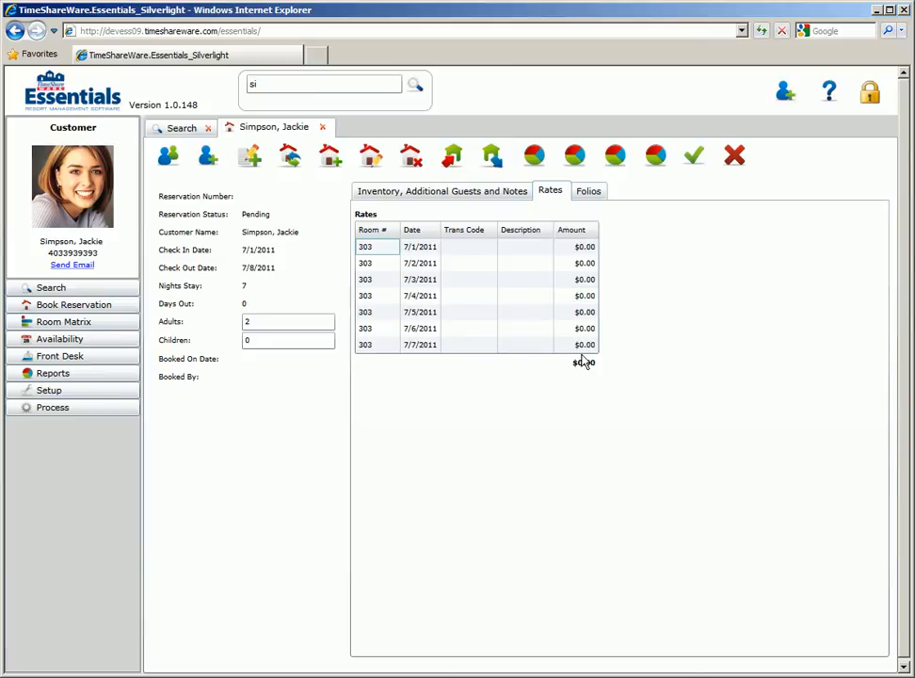
pyautogui.click(590, 192)
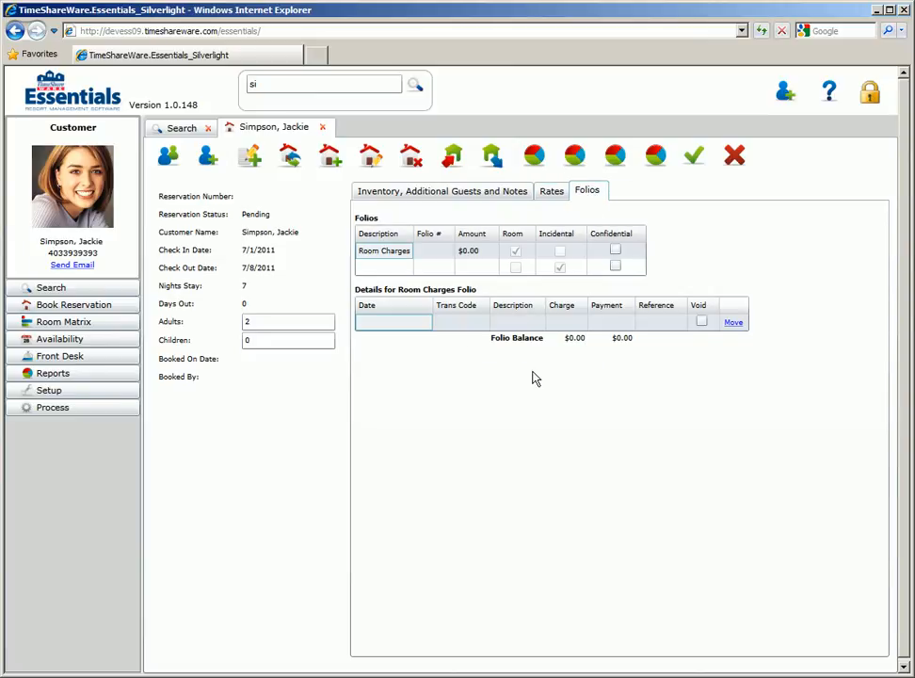
pyautogui.click(695, 158)
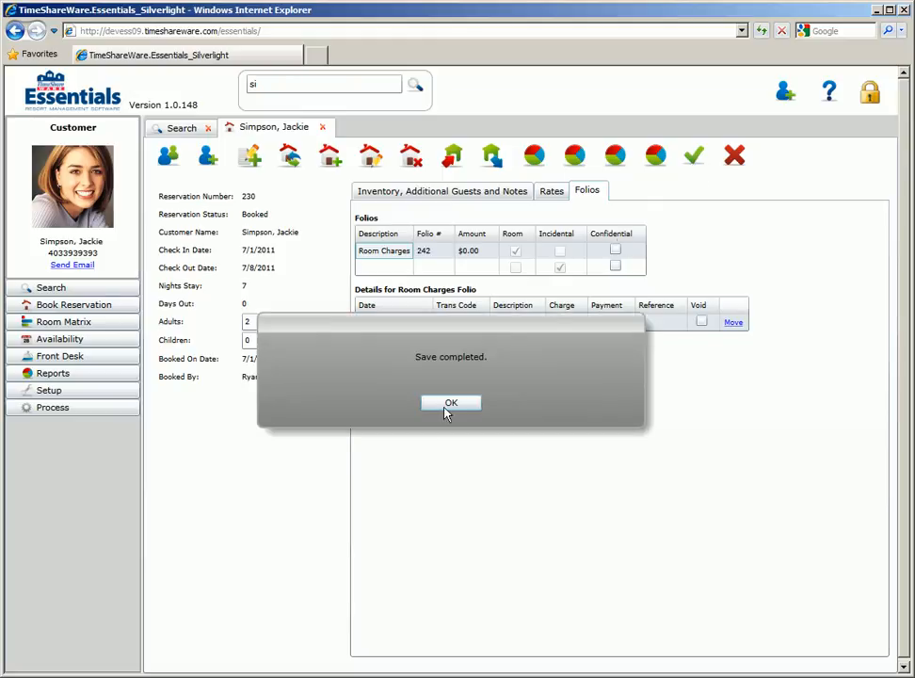
pyautogui.click(448, 402)
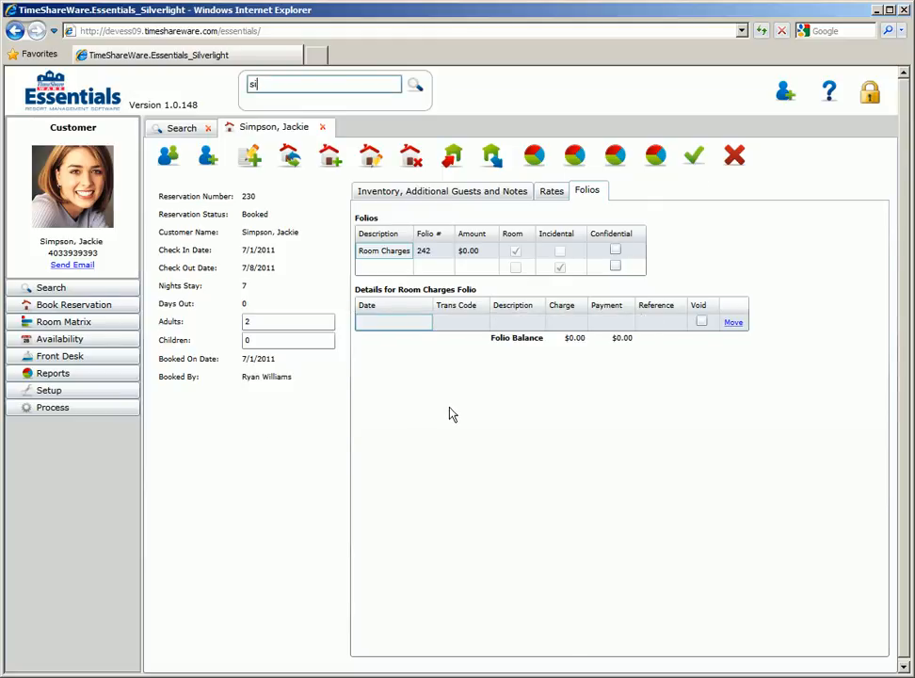
pyautogui.click(736, 158)
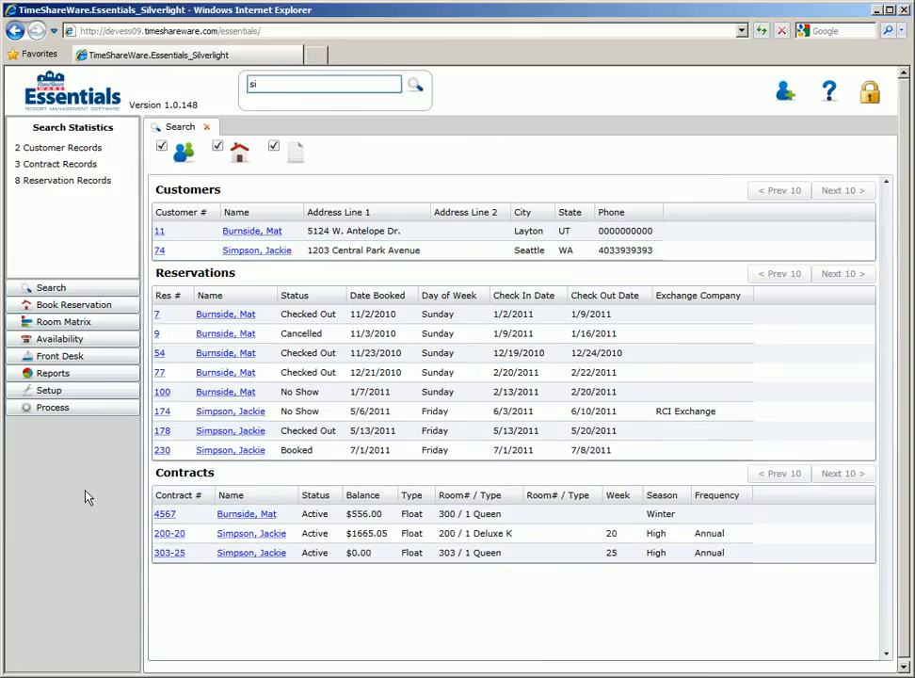
# Examine room availability by type and the Room Matrix's reservation blocks for July 2011
pyautogui.click(70, 340)
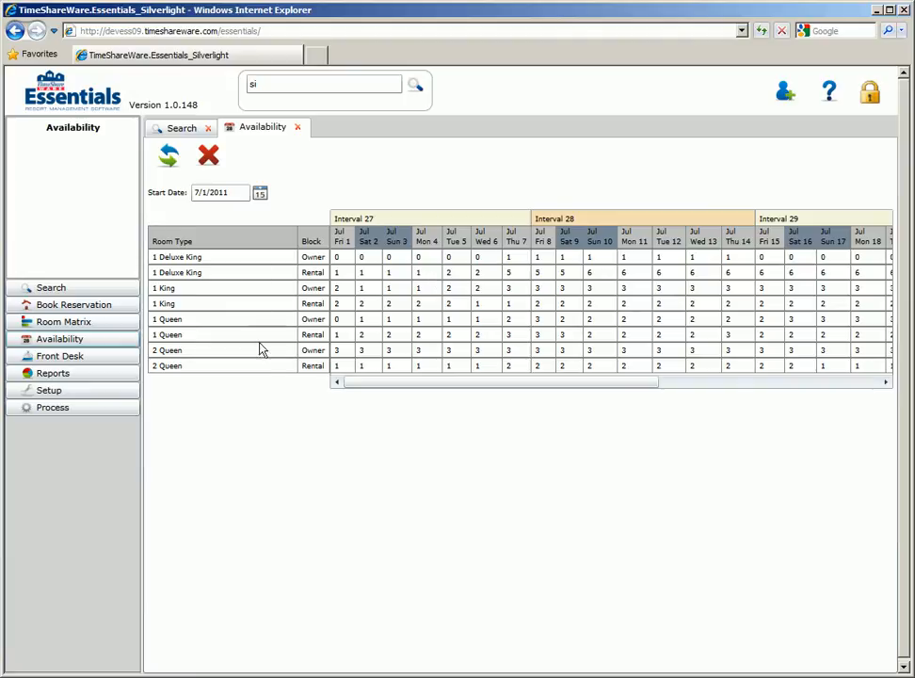
pyautogui.click(169, 128)
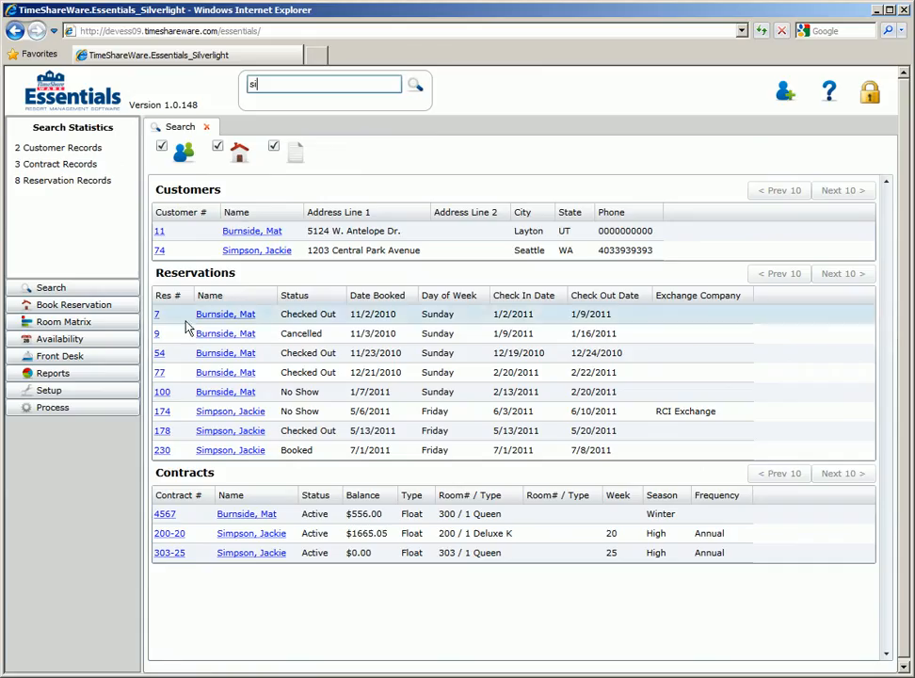
pyautogui.click(84, 323)
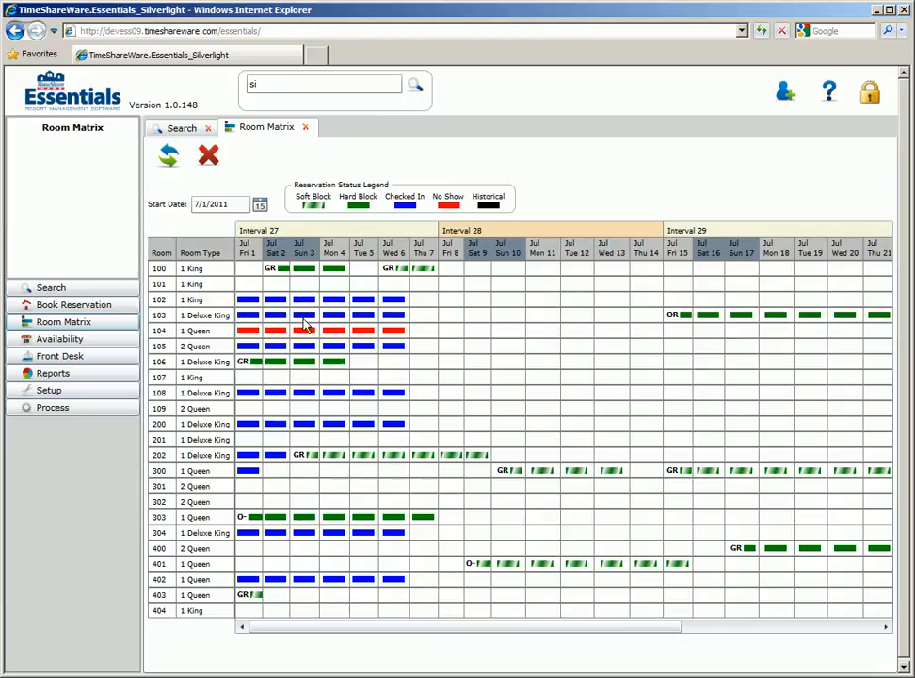
# Start a new booking from room 301's July 1 cell in the Room Matrix and assign the first customer matching "will"
pyautogui.moveTo(345, 312)
pyautogui.moveTo(247, 366)
pyautogui.moveTo(710, 322)
pyautogui.doubleClick(249, 491)
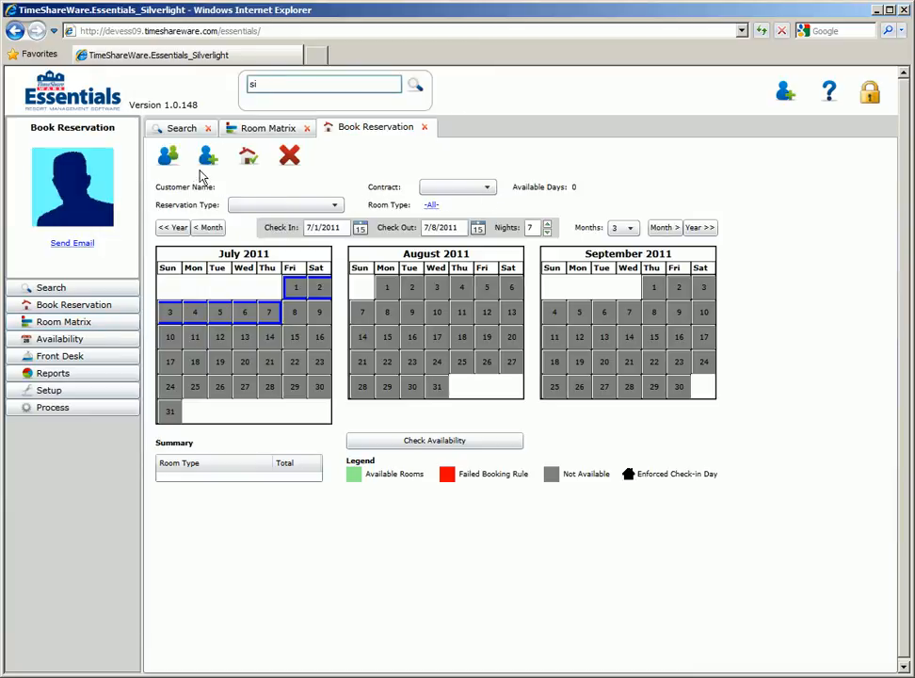
pyautogui.click(171, 160)
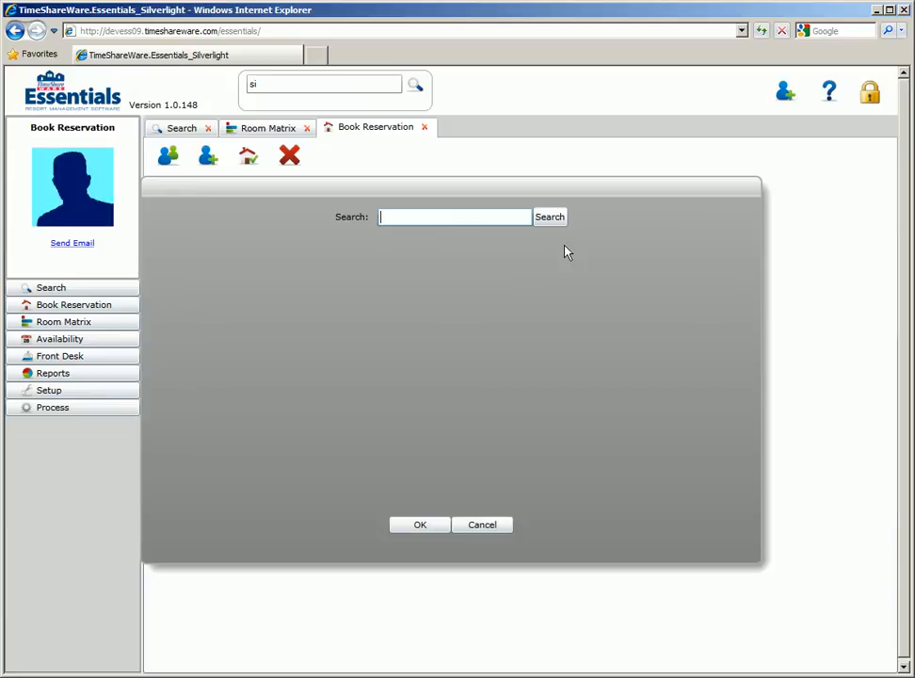
pyautogui.write('will')
pyautogui.press('Return')
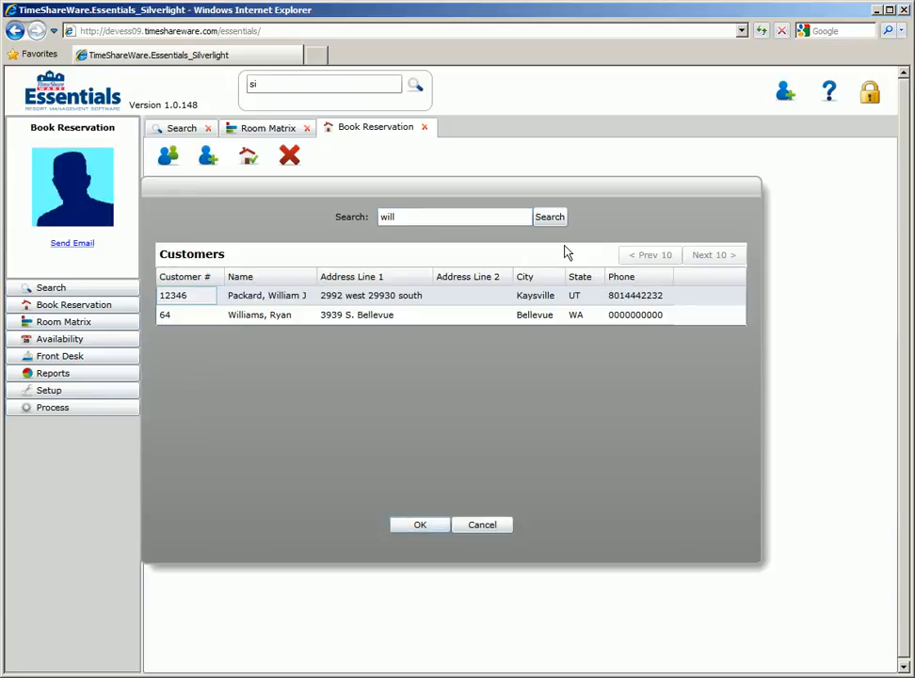
pyautogui.click(331, 298)
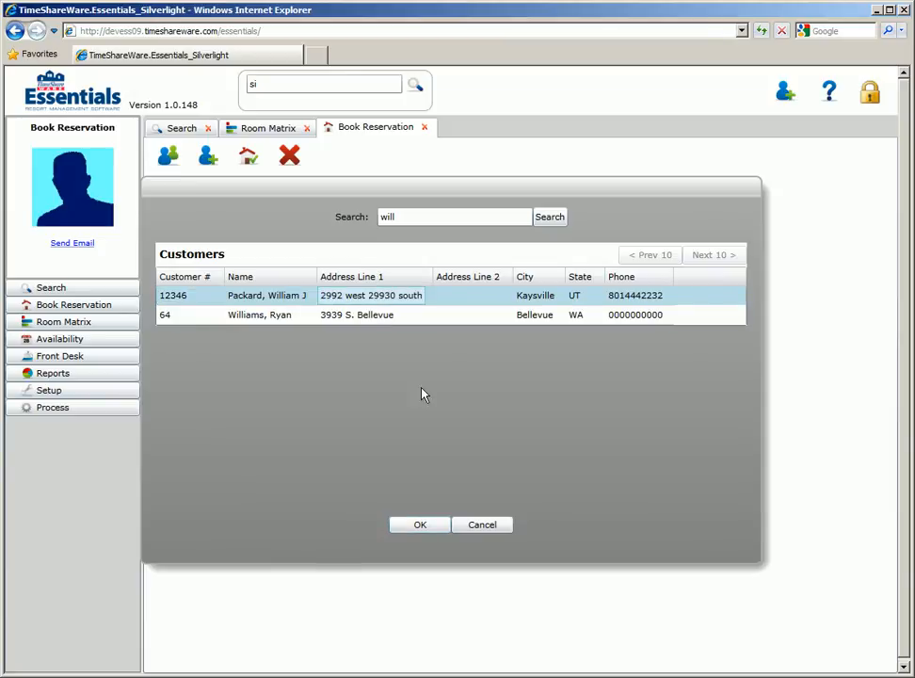
pyautogui.click(429, 525)
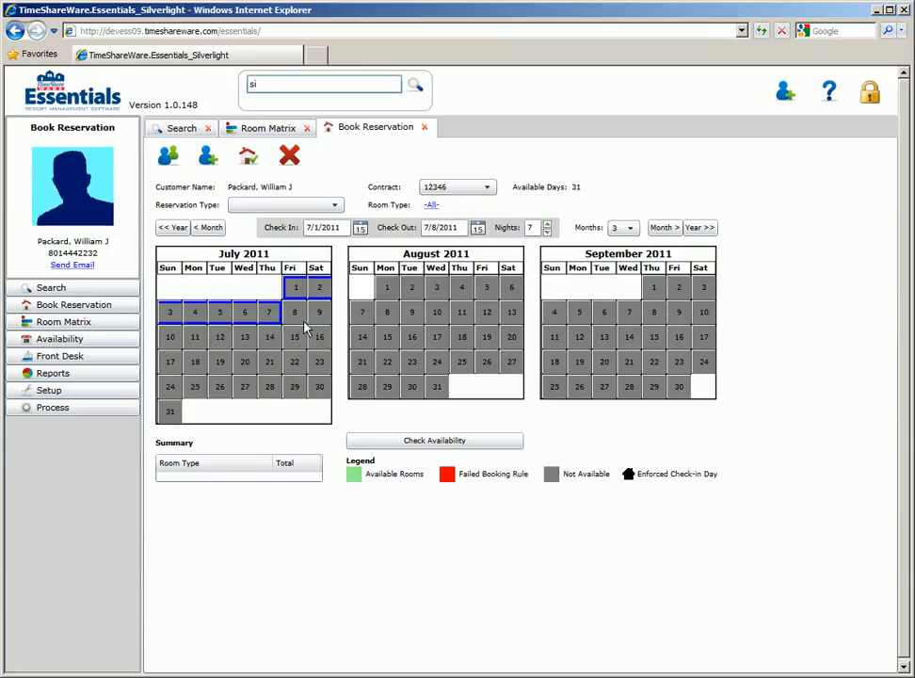
# Set the reservation type to Guest Rental and the room type to 1 Deluxe King, and check availability for the stay
pyautogui.click(332, 205)
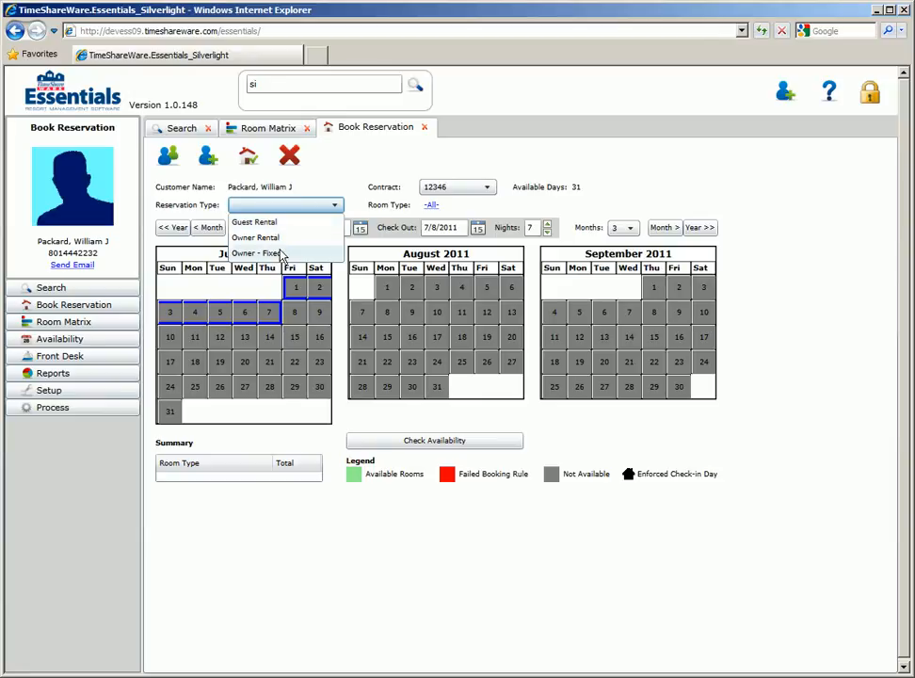
pyautogui.click(273, 222)
pyautogui.click(431, 205)
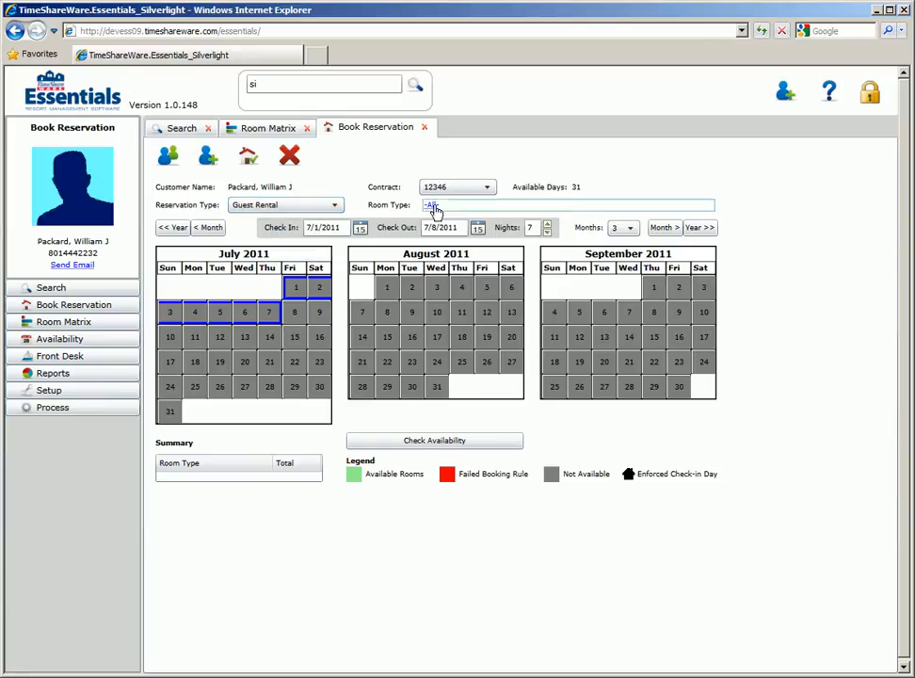
pyautogui.click(554, 224)
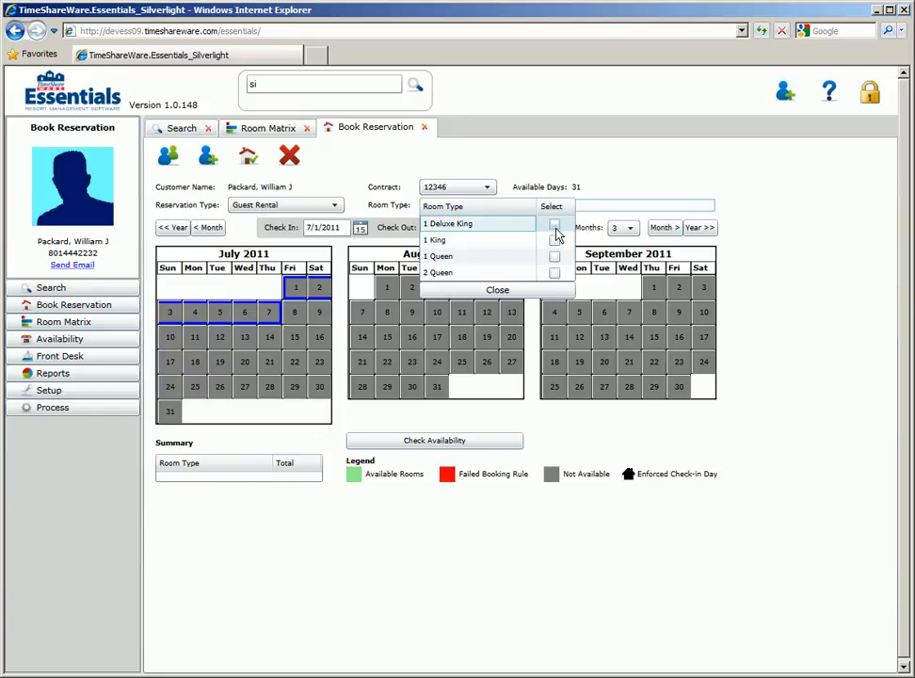
pyautogui.click(492, 289)
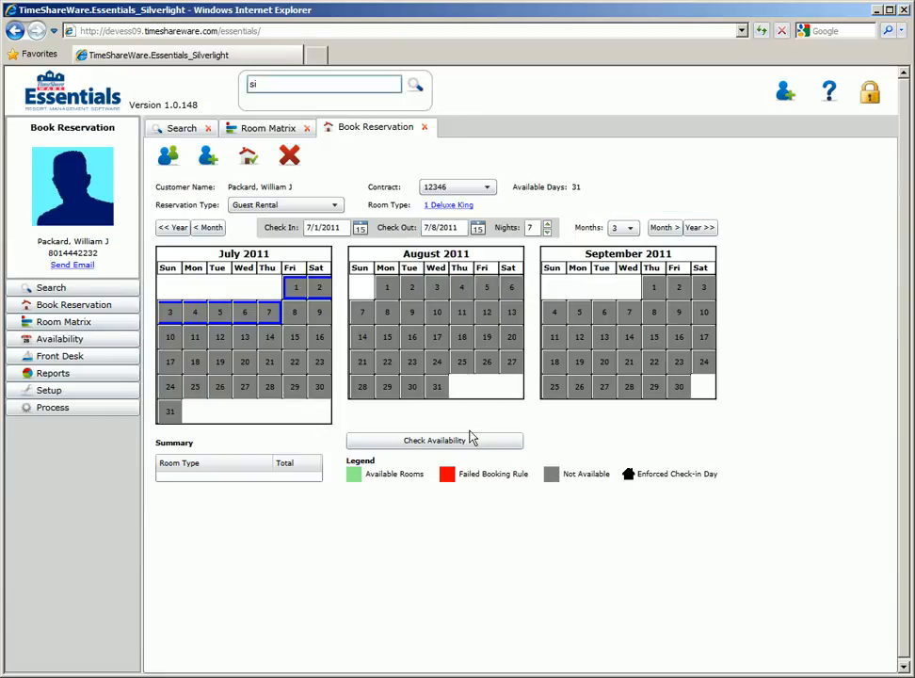
pyautogui.click(428, 443)
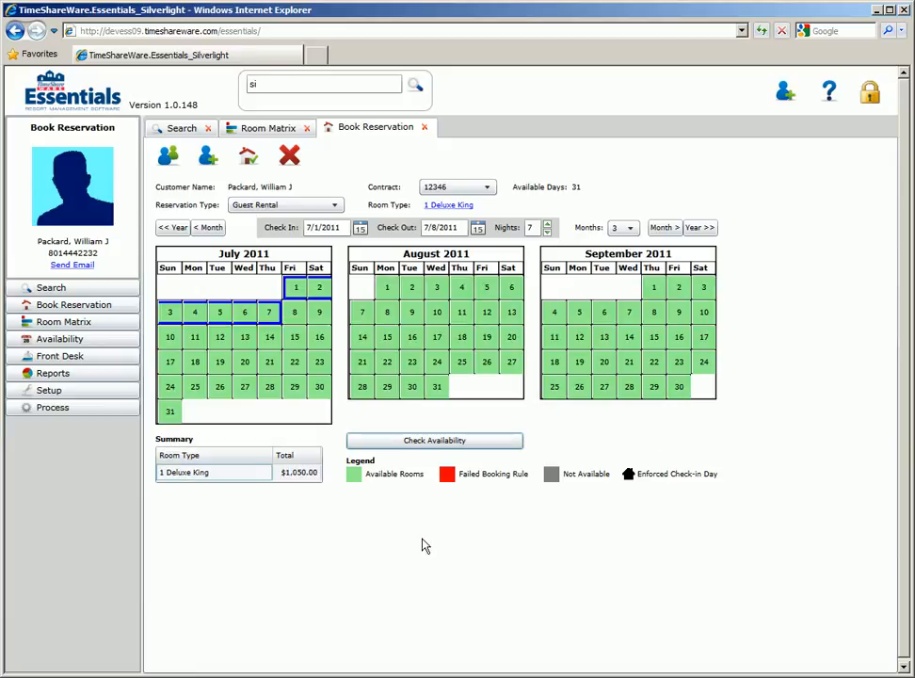
# Book the selected Guest Rental stay, set the number of adults to 2, and save the reservation
pyautogui.click(249, 160)
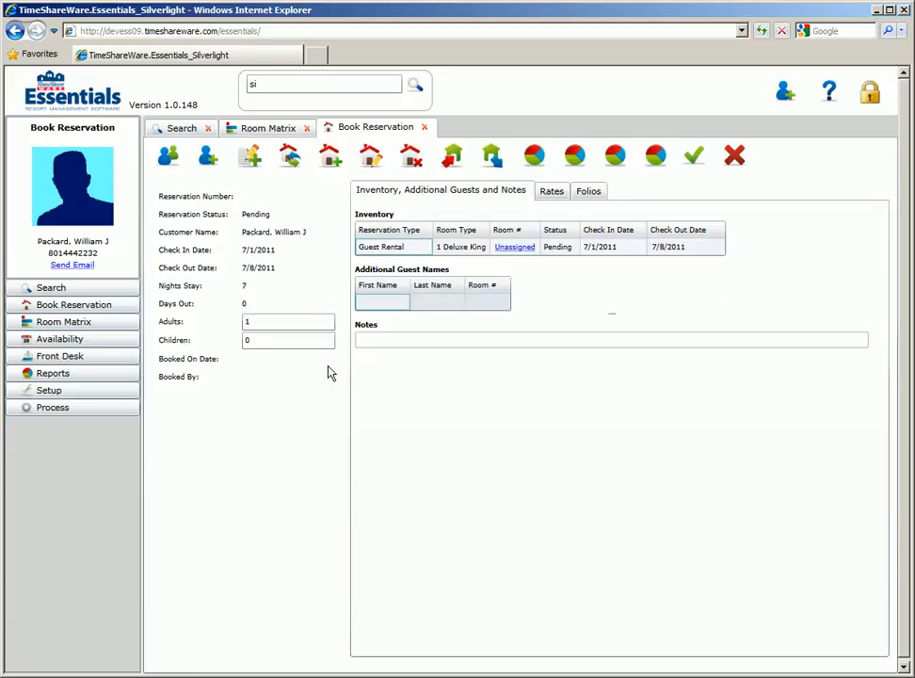
pyautogui.click(284, 322)
pyautogui.write('2')
pyautogui.press('Tab')
pyautogui.click(694, 156)
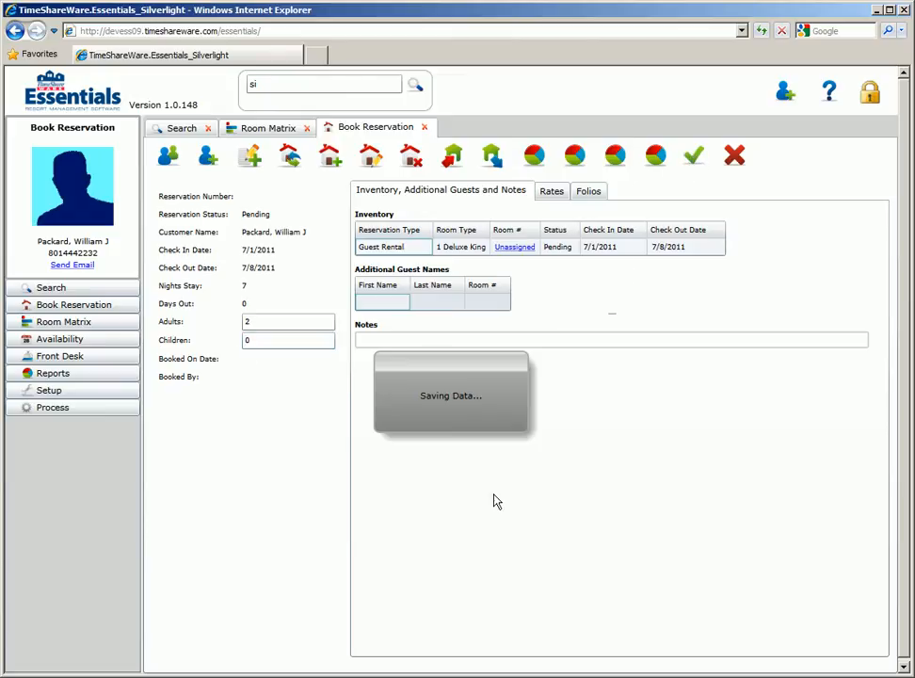
pyautogui.click(451, 406)
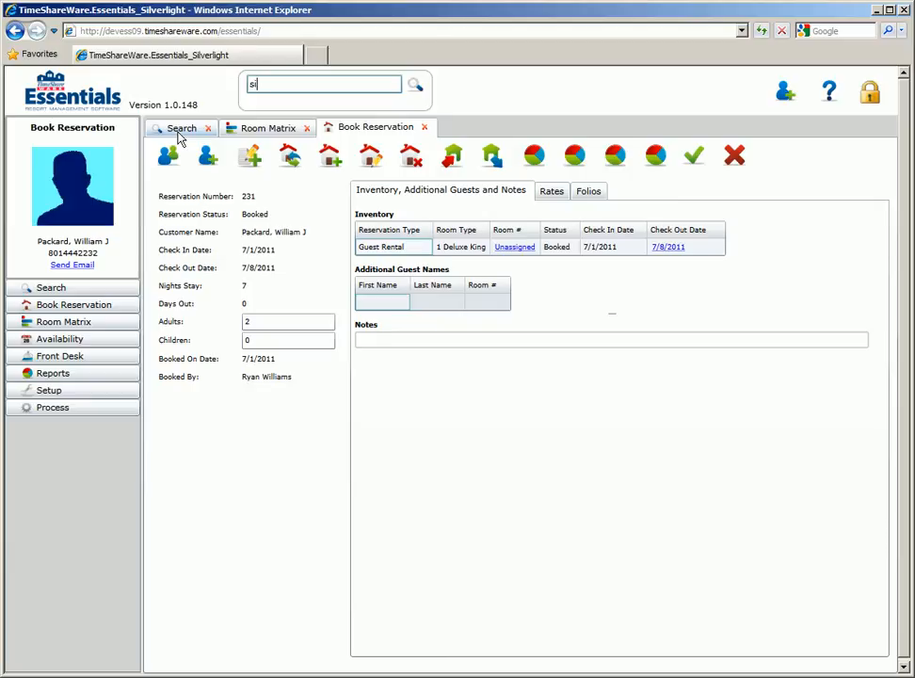
# Examine the Front Desk's arrivals, in-house guests and requests for 7/1/2011
pyautogui.click(57, 358)
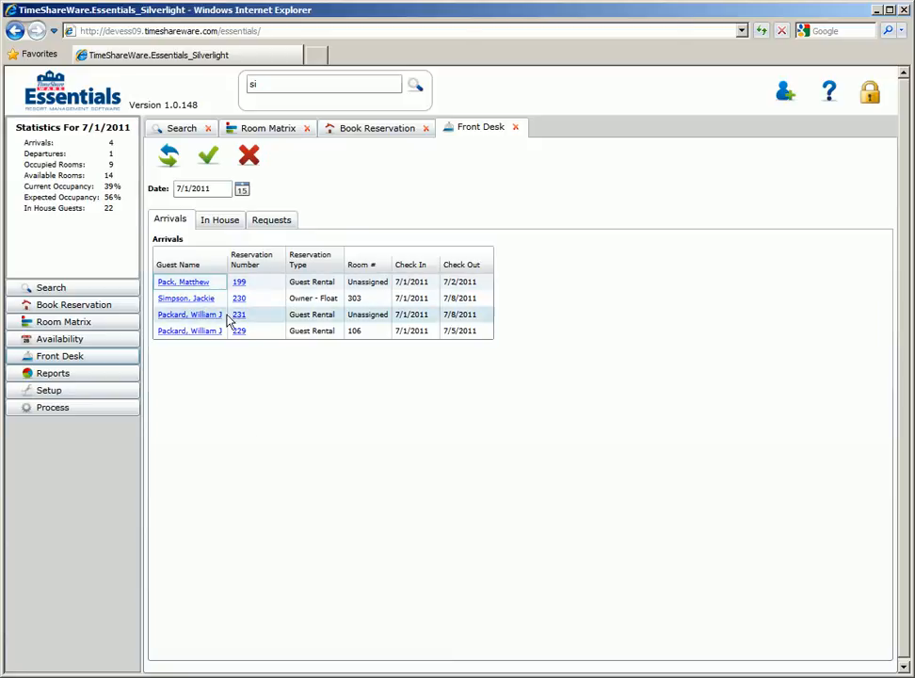
pyautogui.click(219, 221)
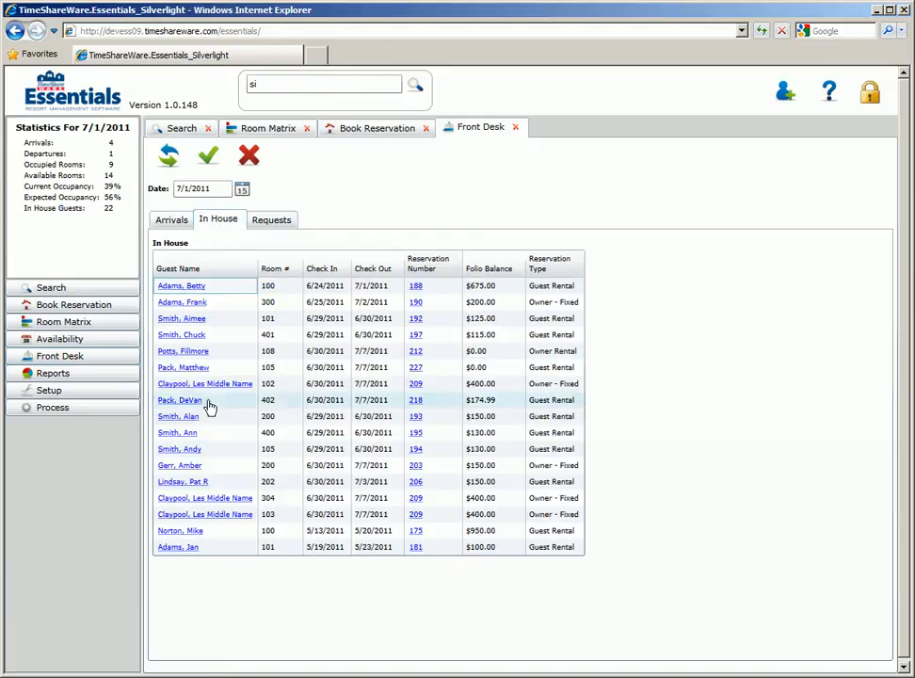
pyautogui.click(273, 223)
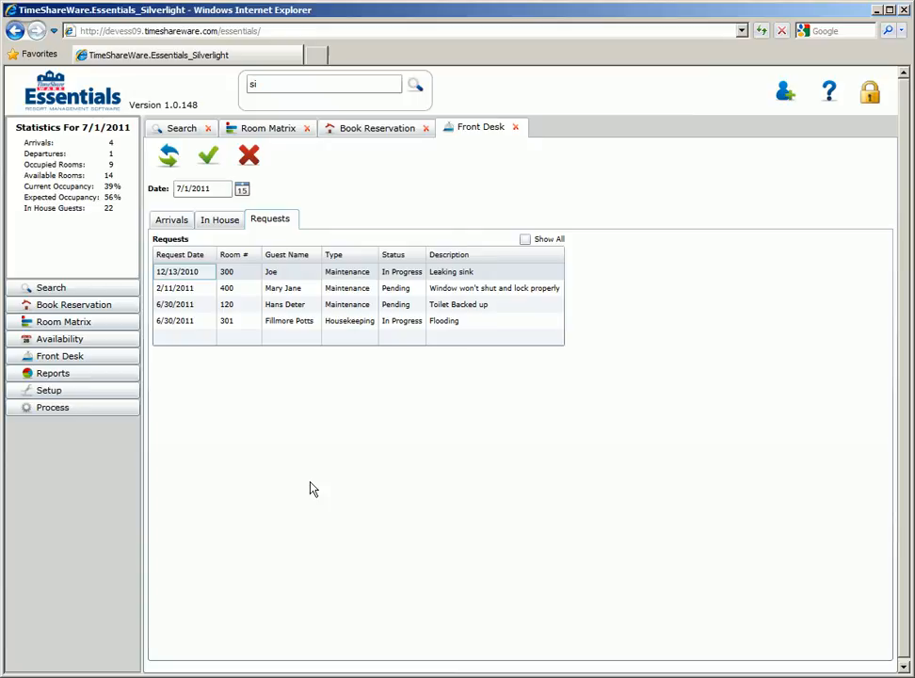